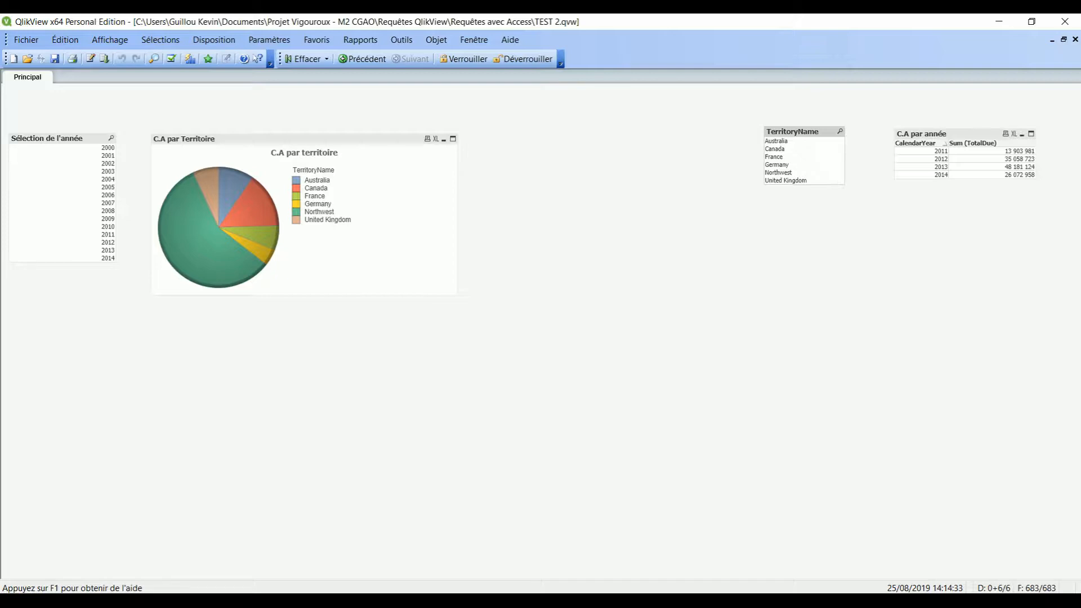
Test how the charts respond to selecting year 2012 and territory France, clearing each selection.
click(304, 139)
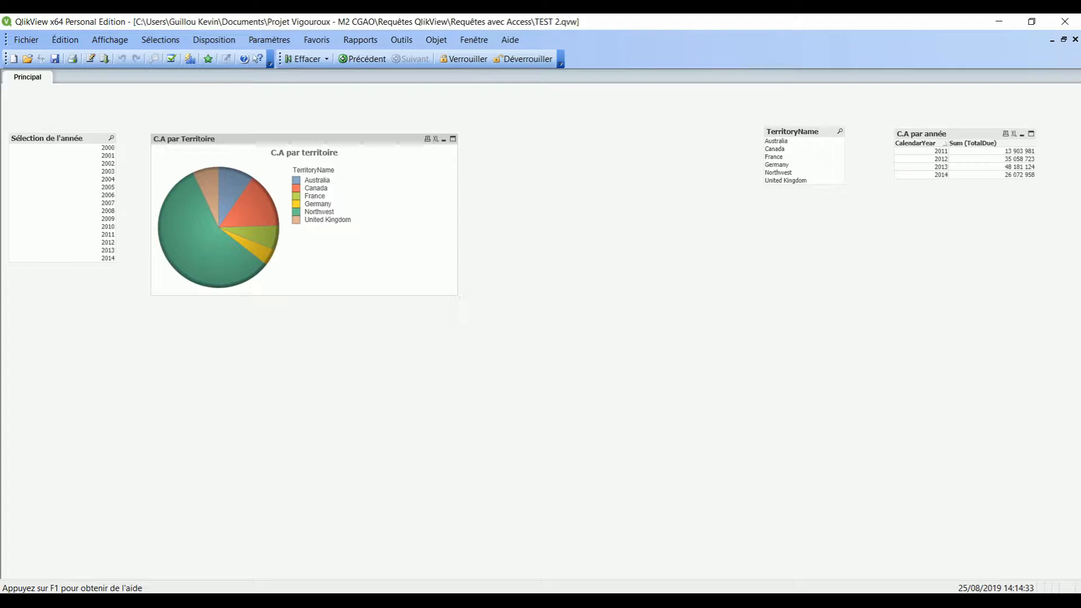
click(107, 243)
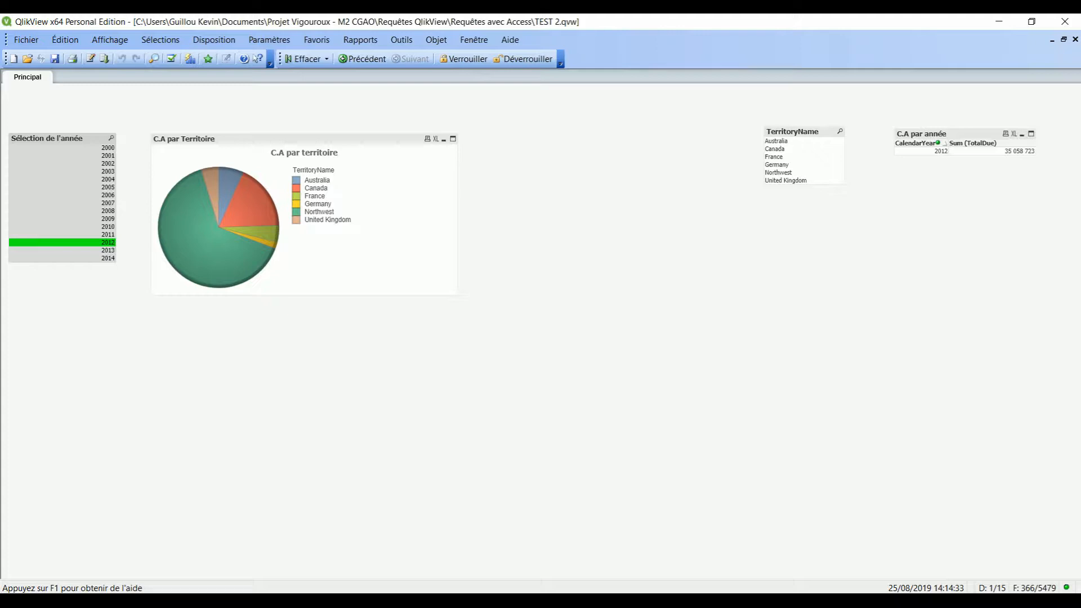
click(107, 243)
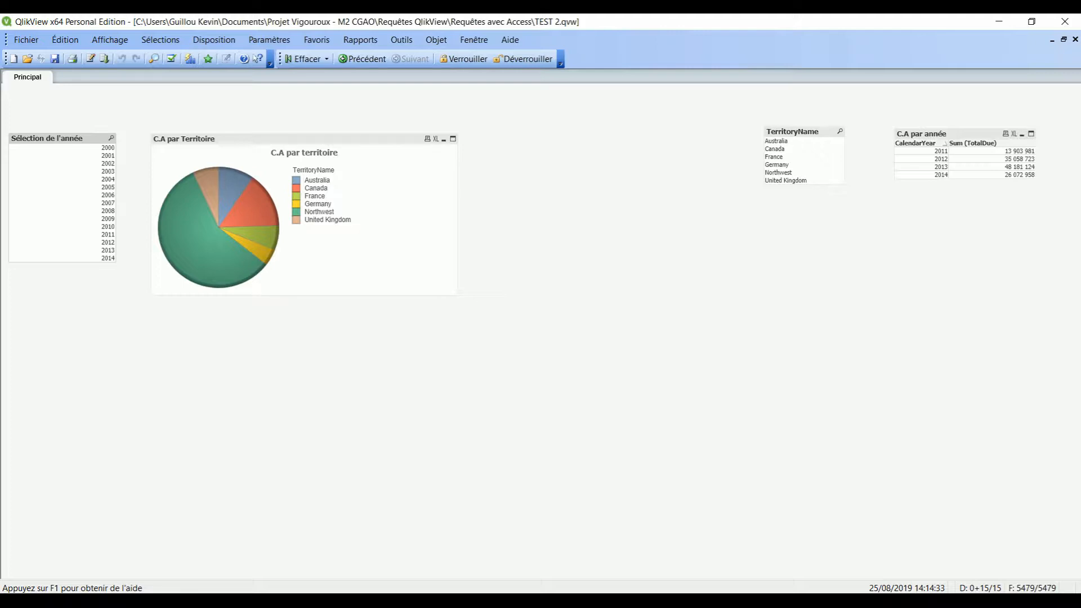
click(775, 157)
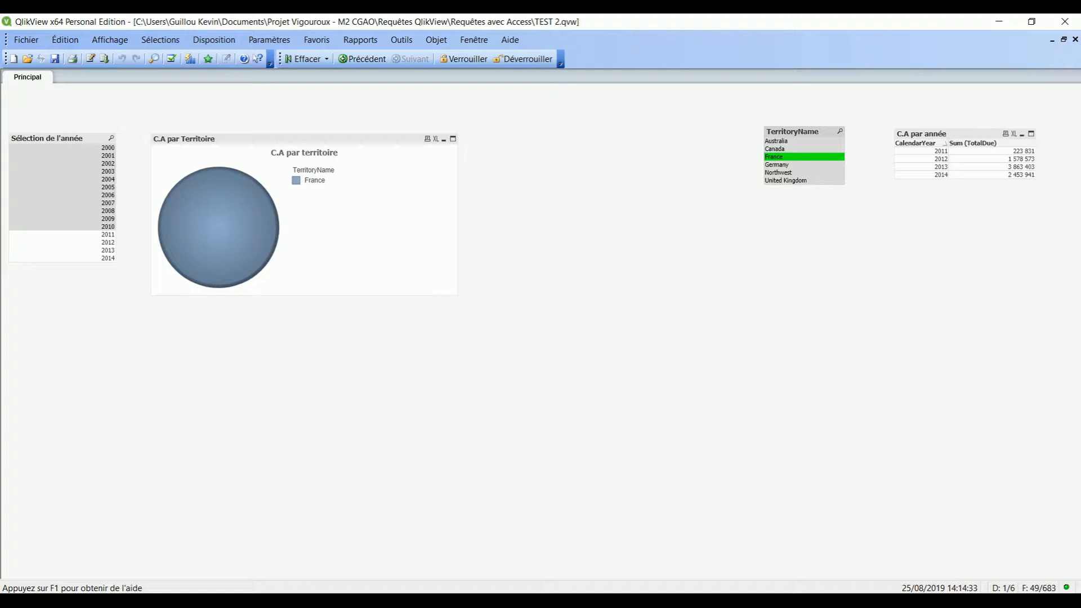
click(775, 157)
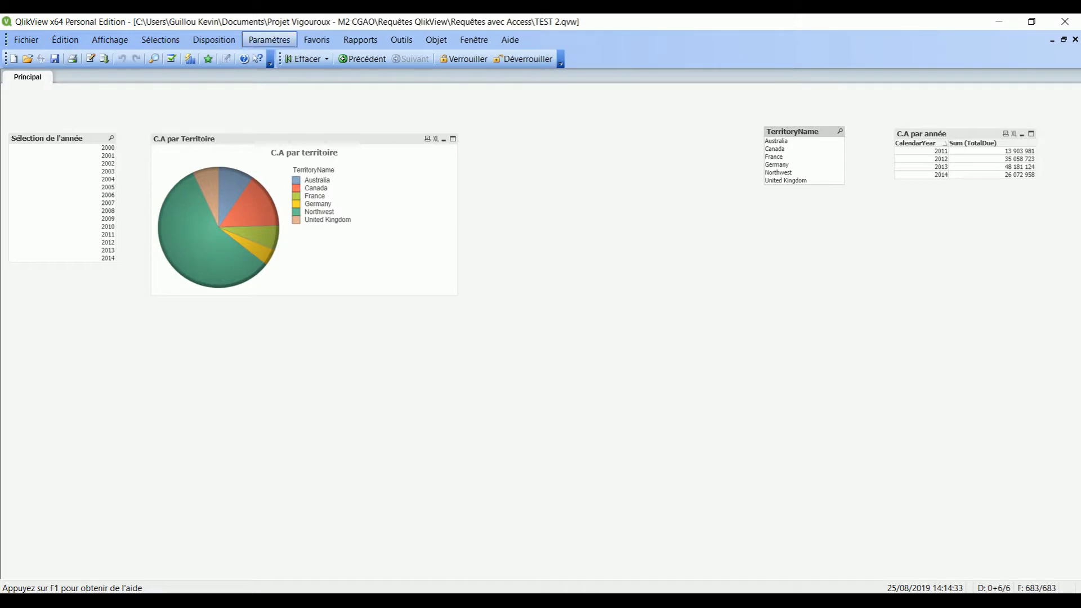
Add an alternate state named "Etat 1" in the document's general properties and apply it.
click(269, 39)
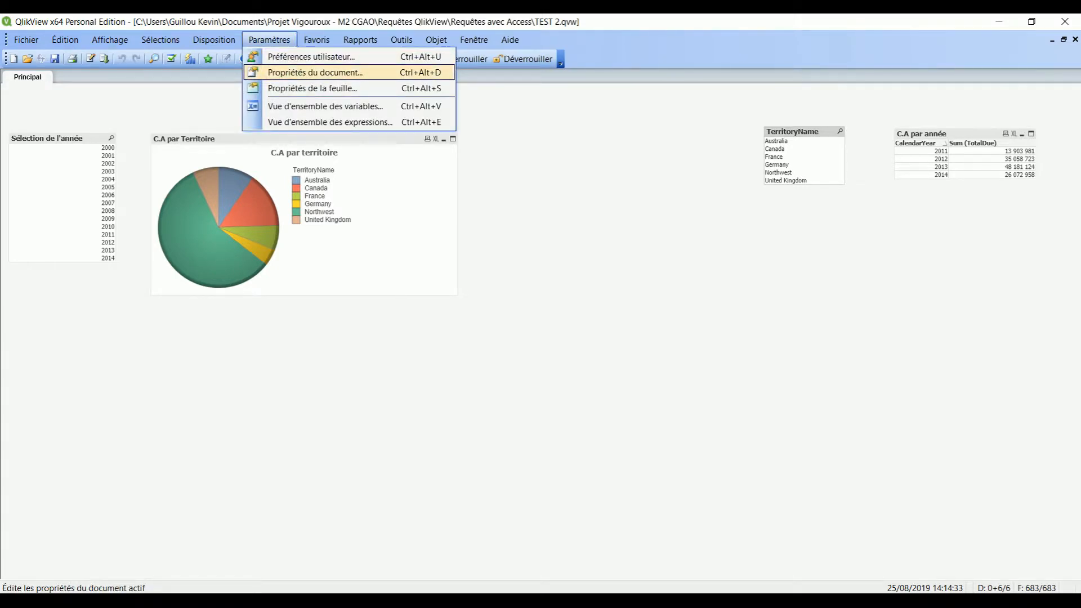
click(315, 72)
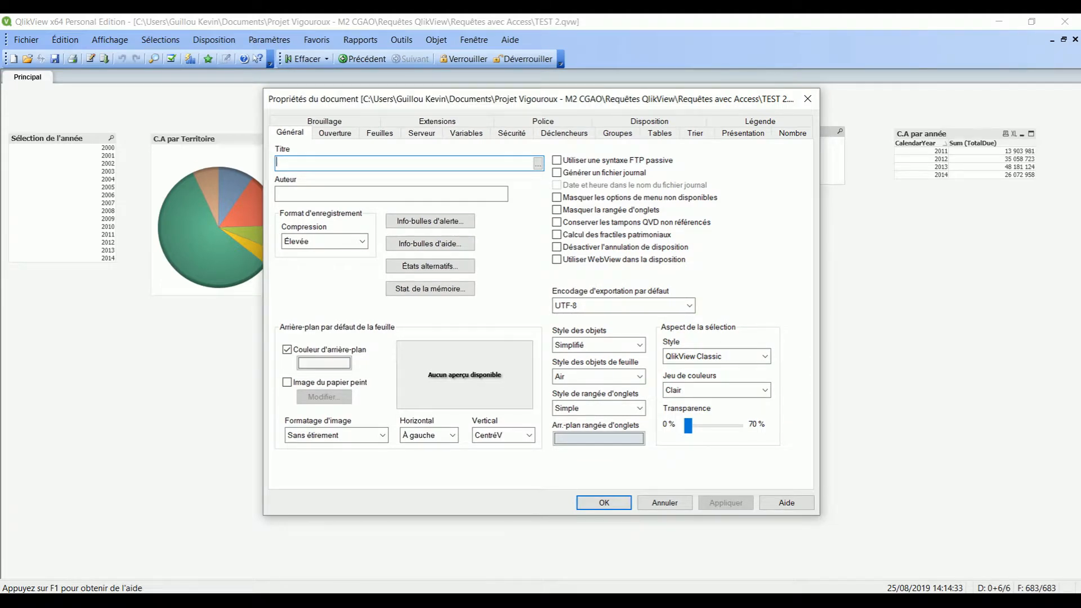
click(290, 132)
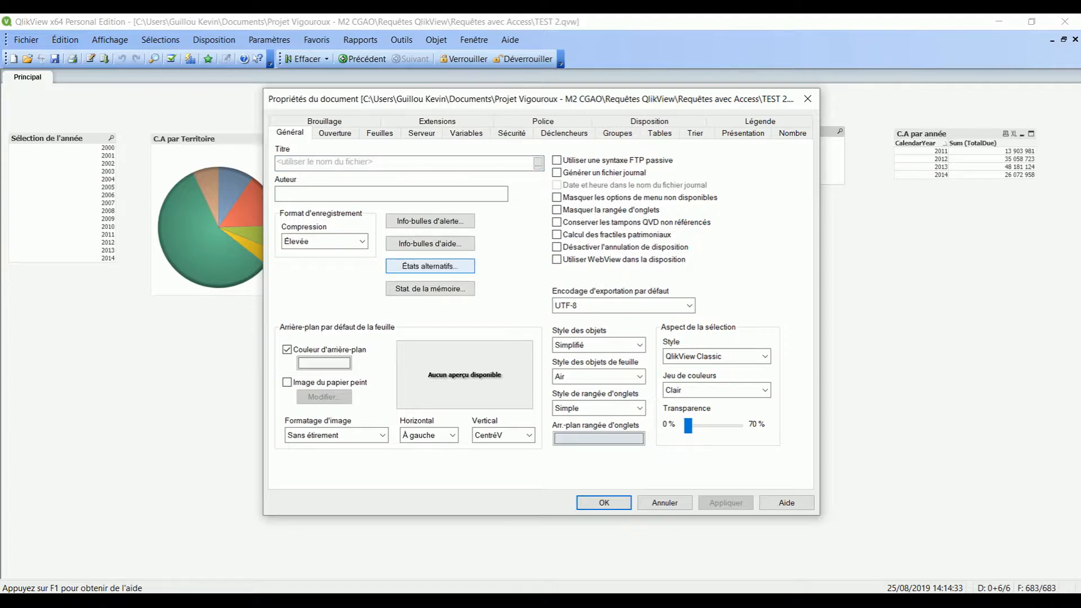
click(430, 266)
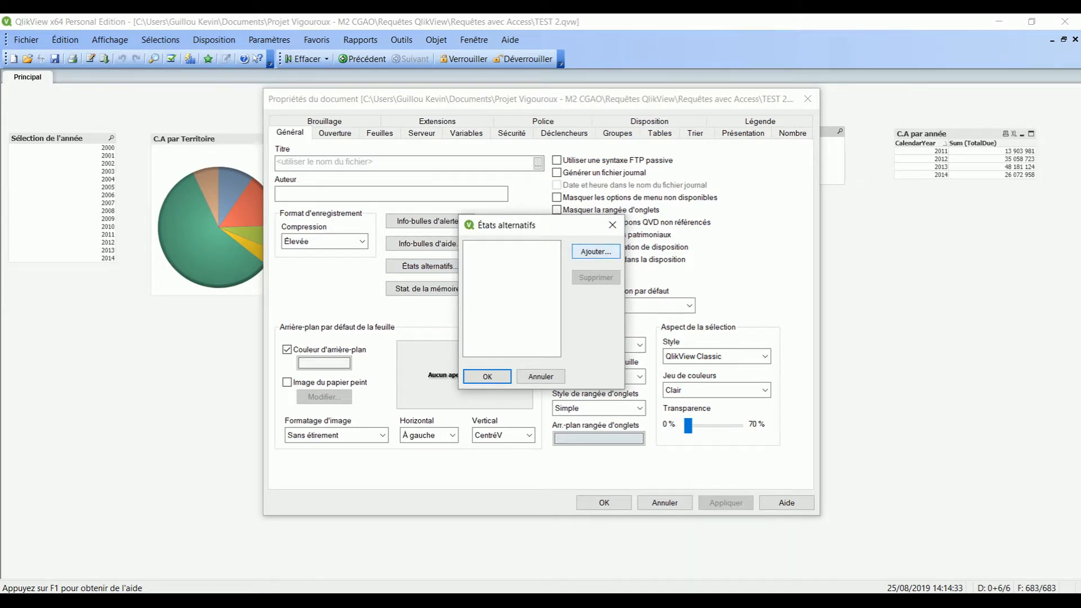
click(596, 251)
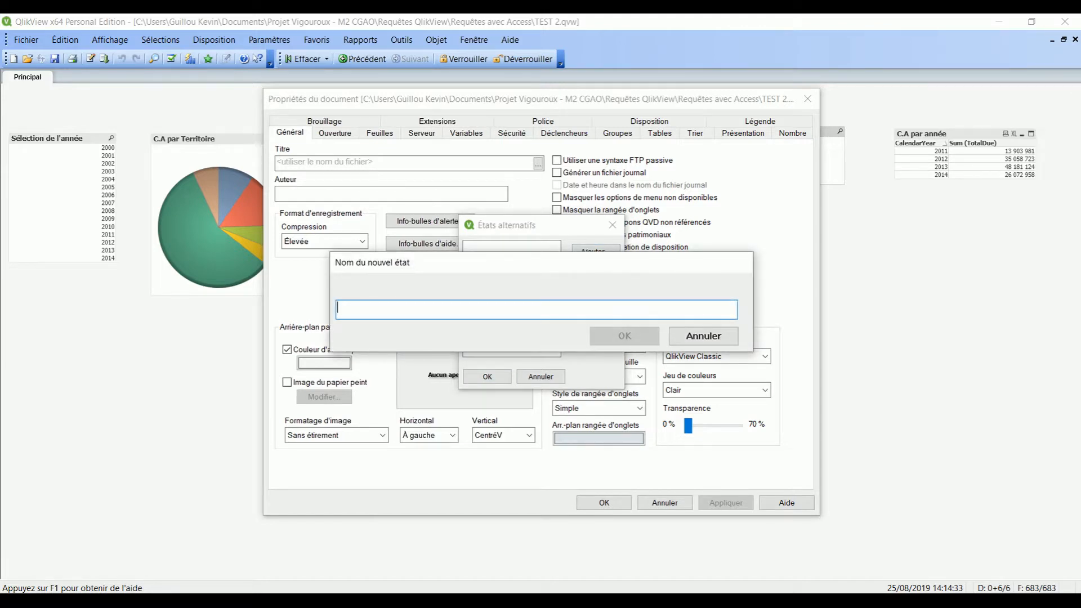
text(Etat 1)
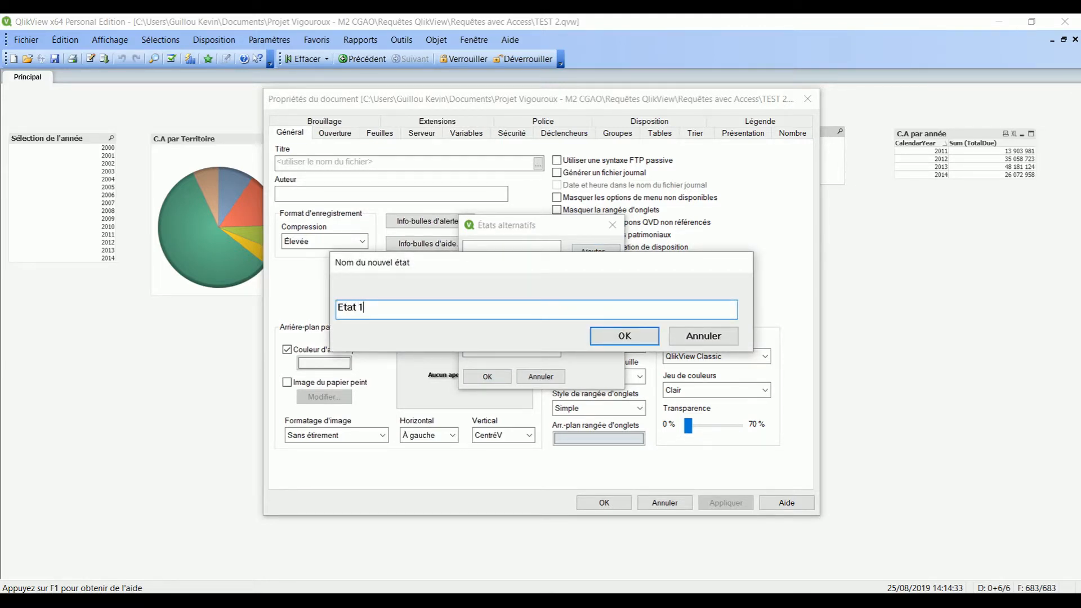
key(Return)
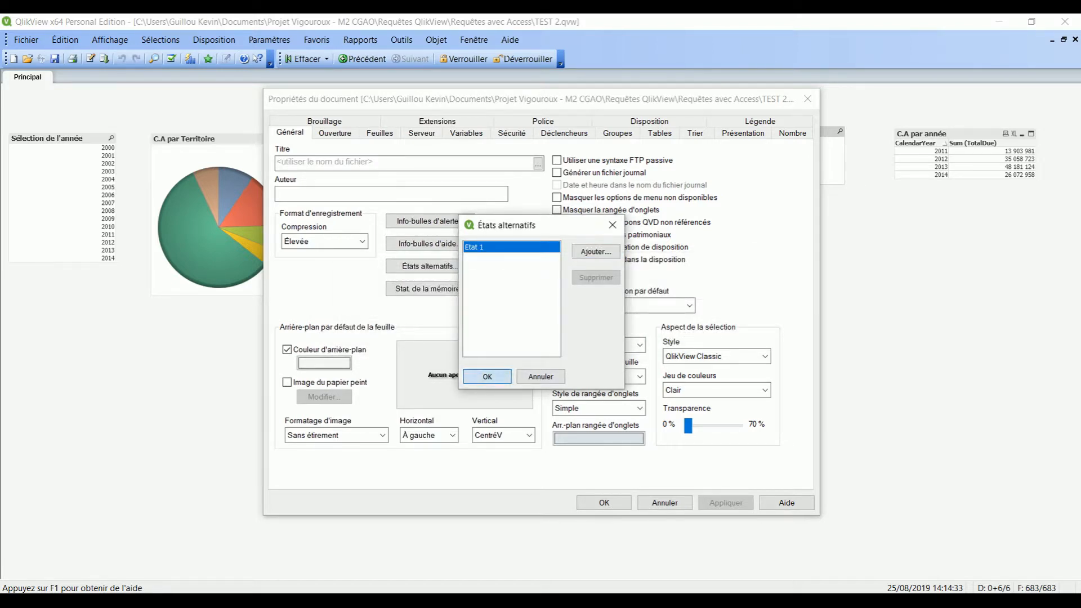
click(487, 377)
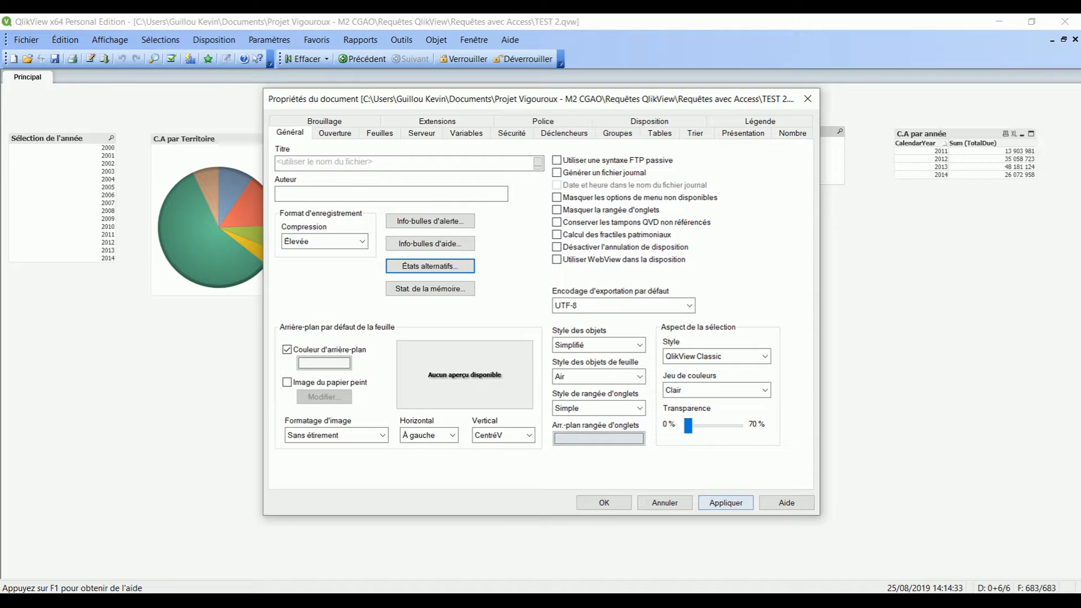
click(725, 502)
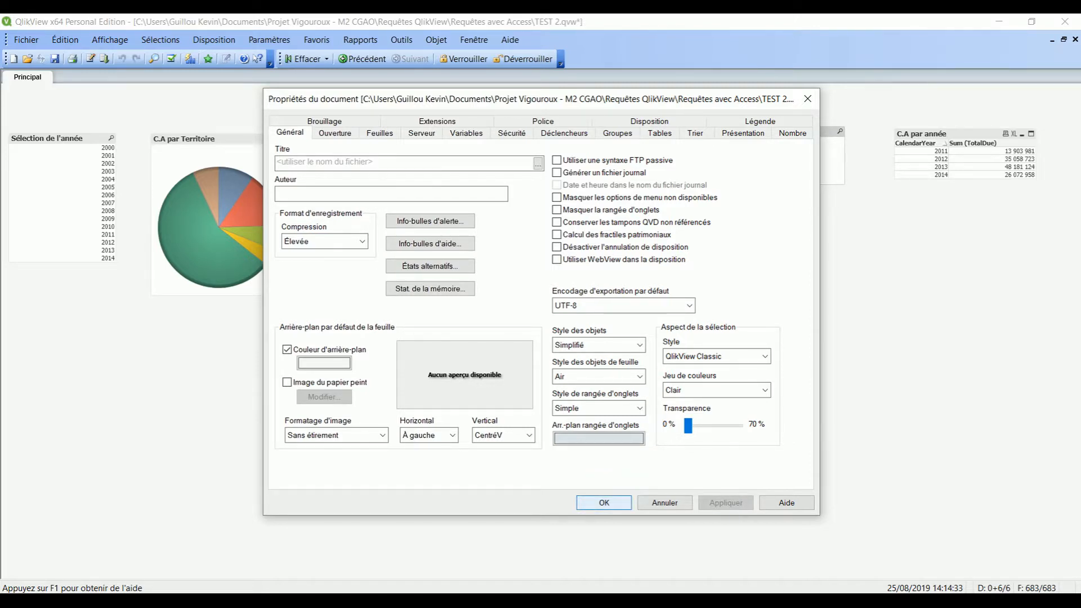
click(604, 502)
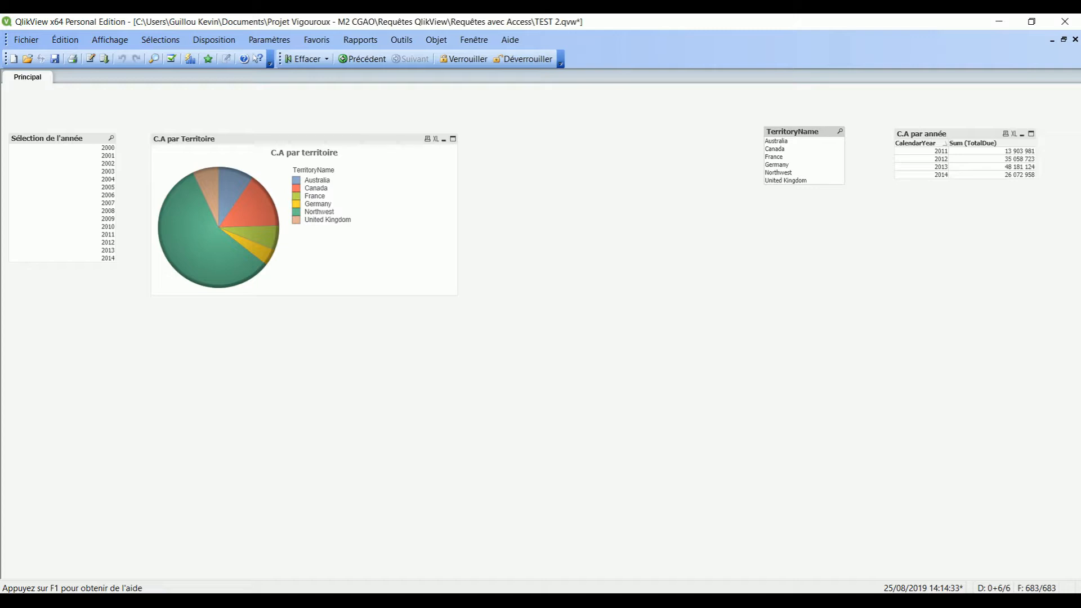
Assign the alternate state Etat 1 to the TerritoryName list box.
right_click(820, 132)
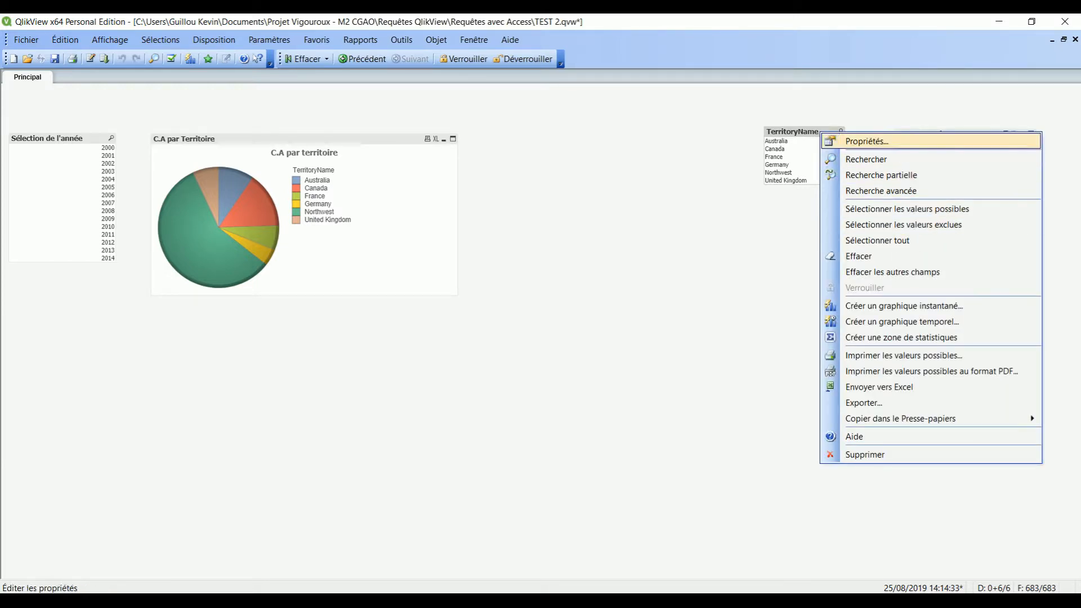
click(867, 141)
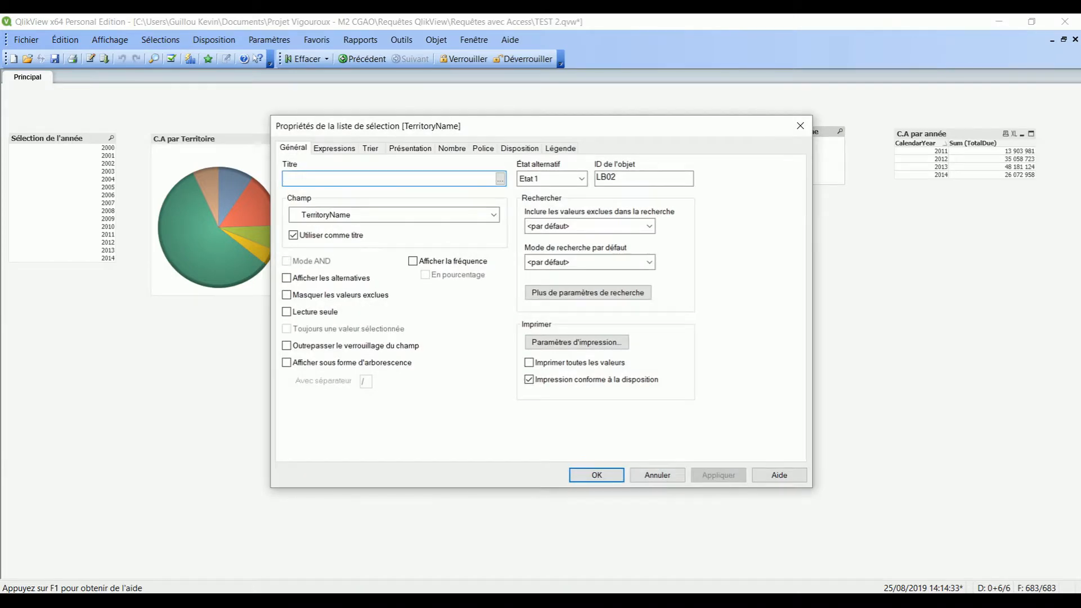
click(581, 178)
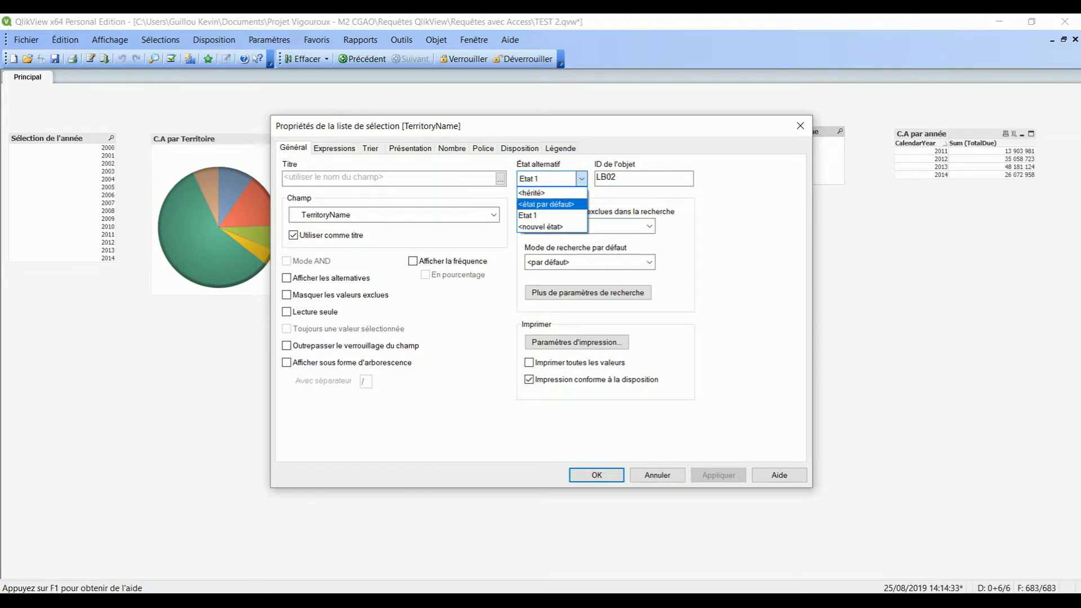
click(551, 216)
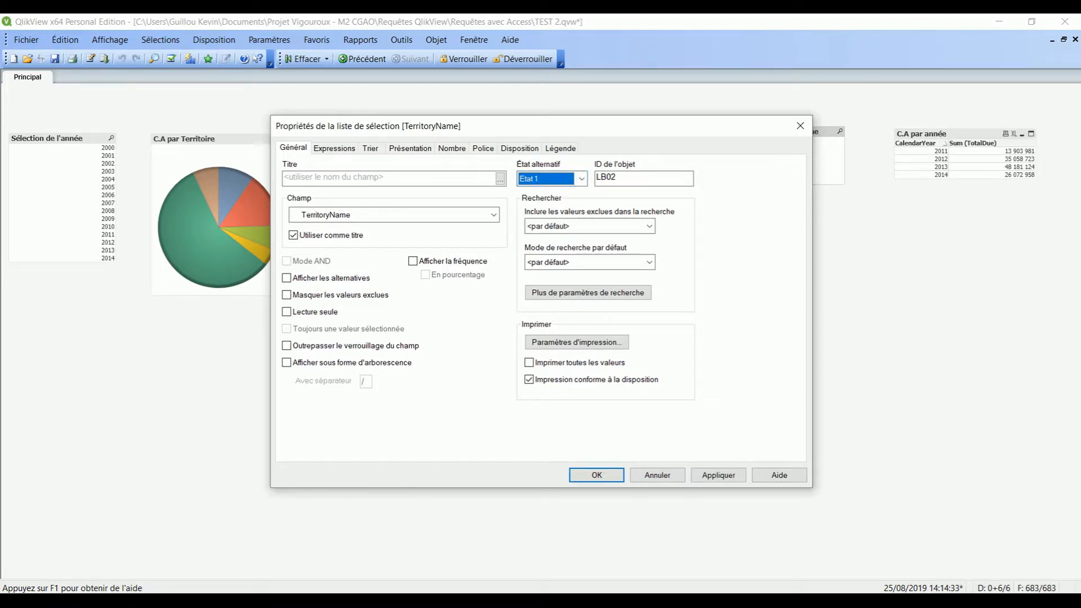
click(718, 475)
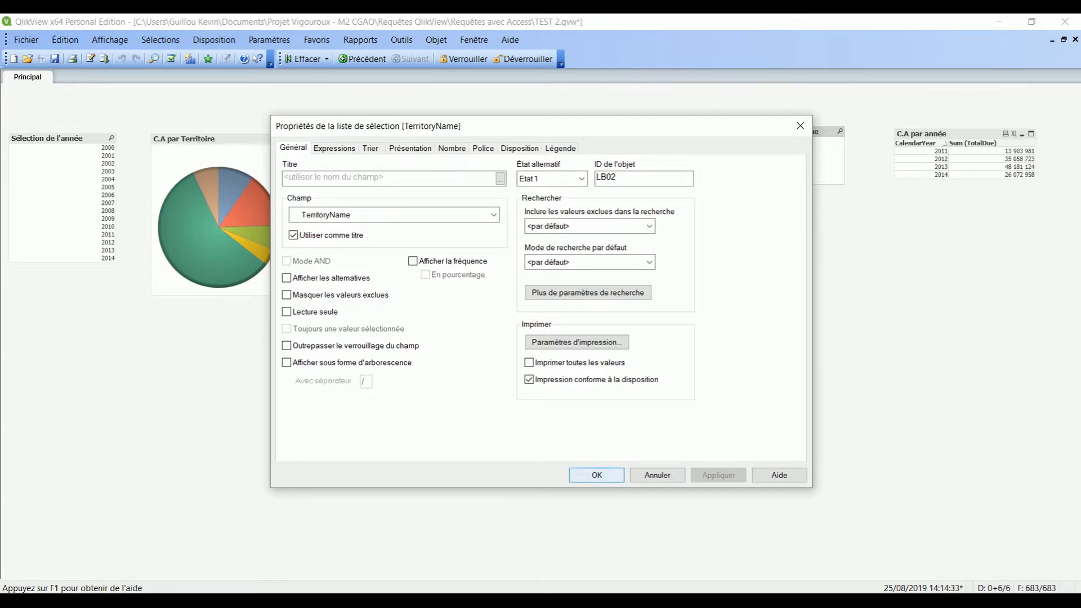
click(597, 474)
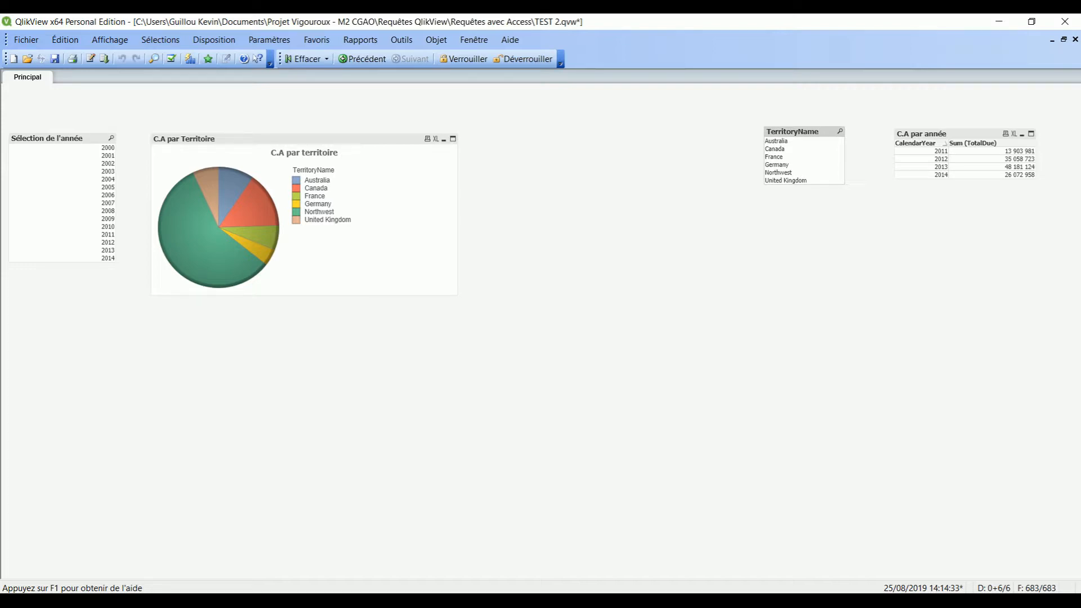
Assign the alternate state Etat 1 to the "C.A par année" table chart.
right_click(910, 135)
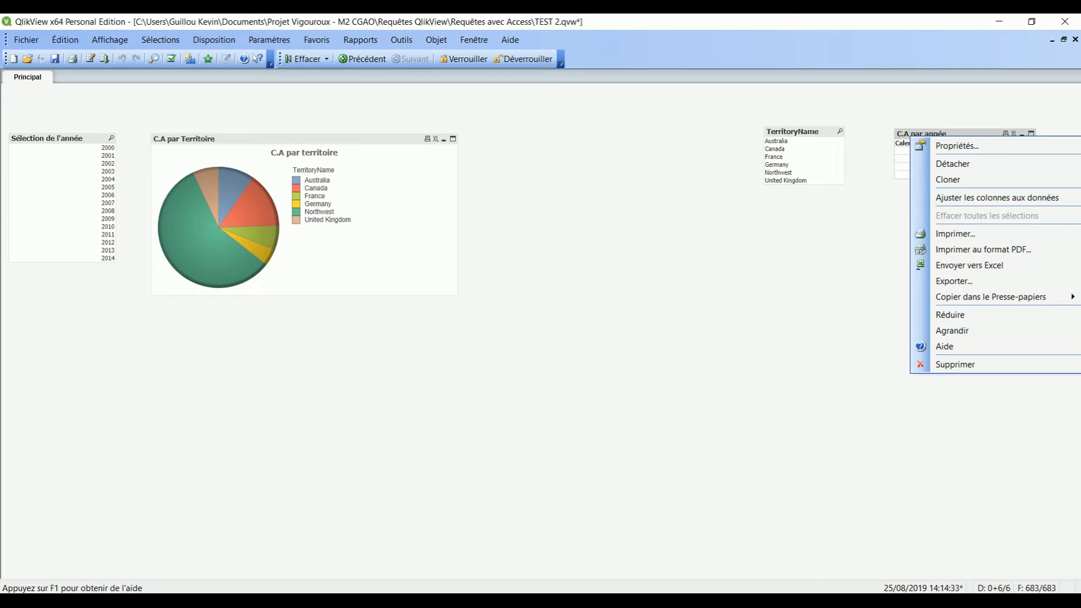
click(937, 145)
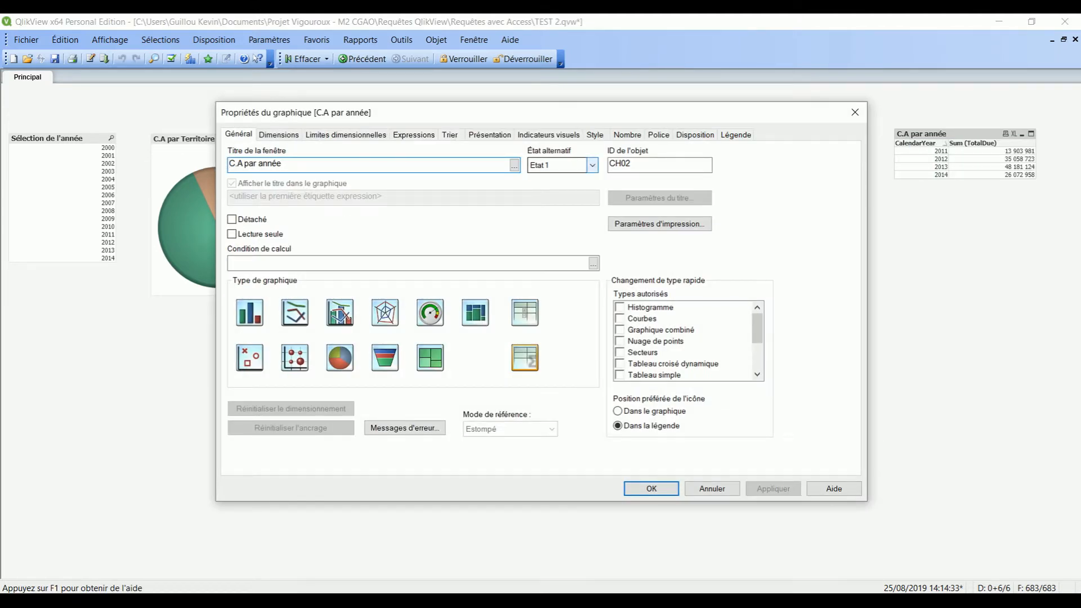
click(591, 165)
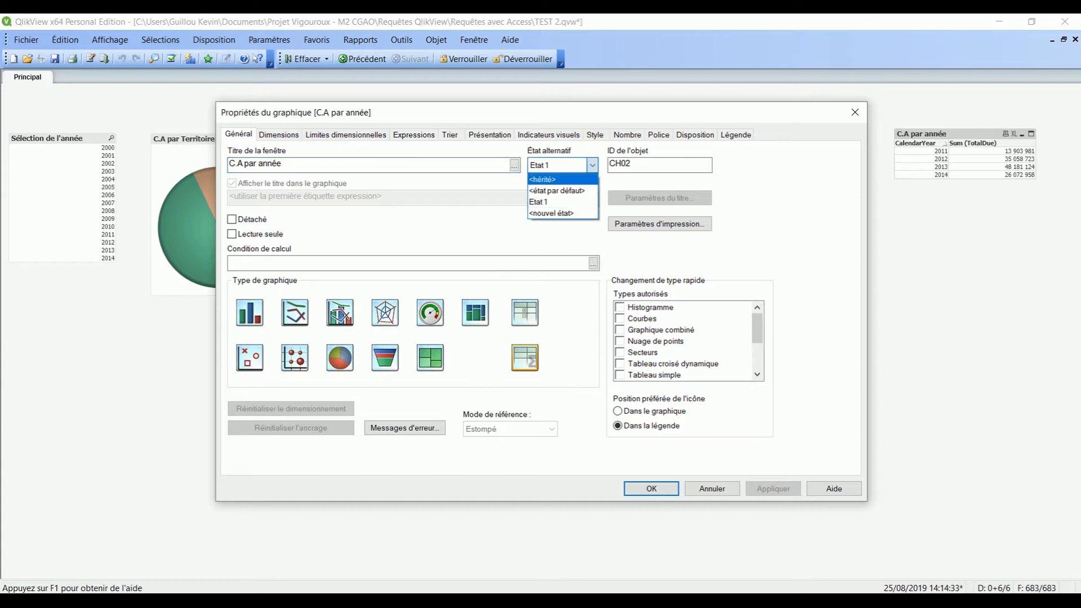
click(562, 202)
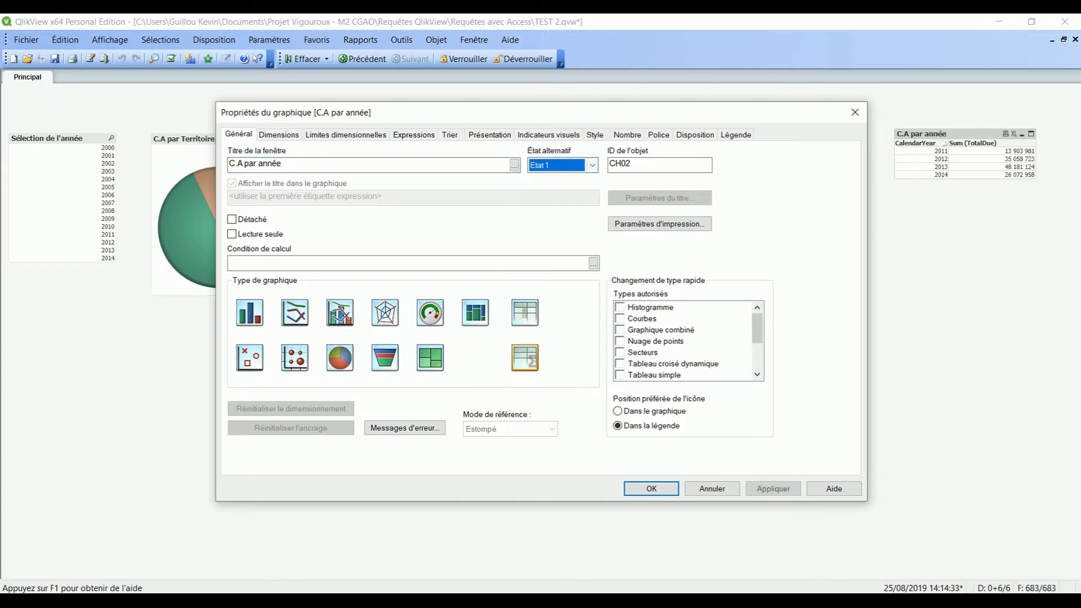
click(773, 489)
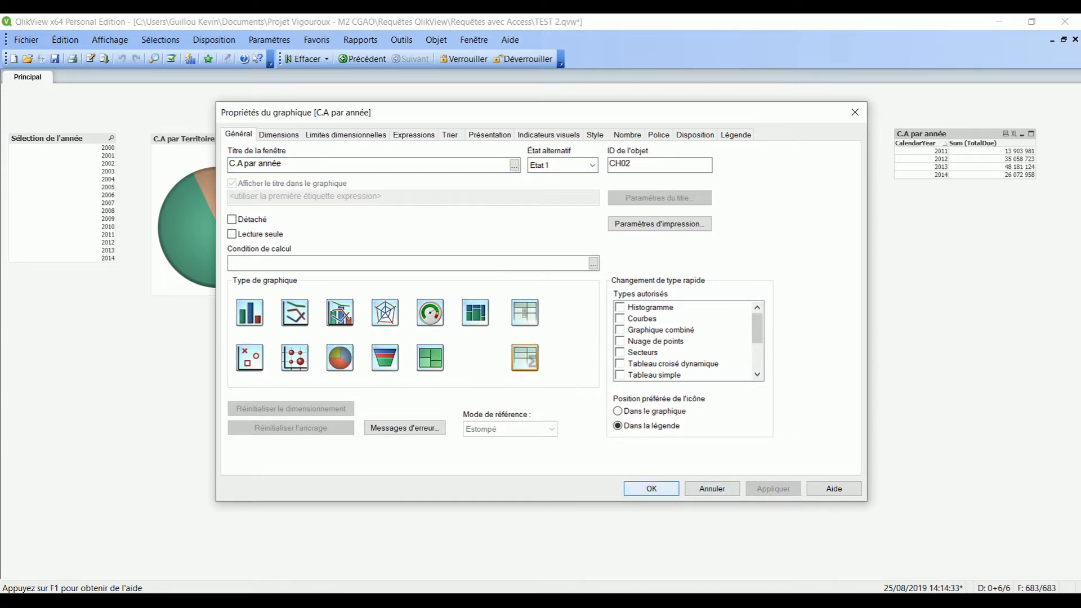
click(651, 488)
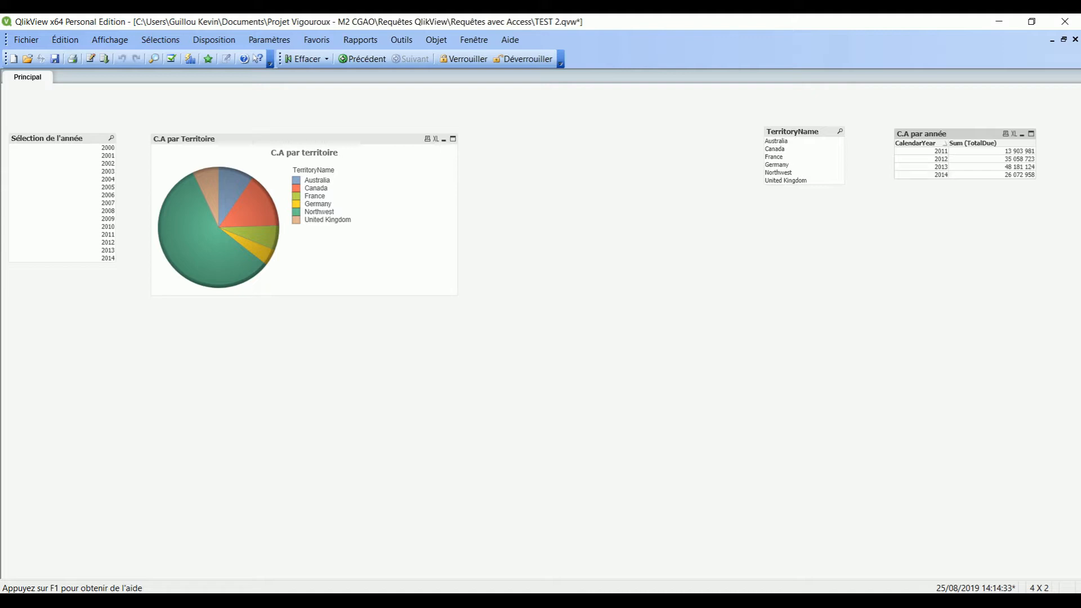
Set the alternate state of the "Sélection de l'année" list box to <hérité>.
right_click(85, 140)
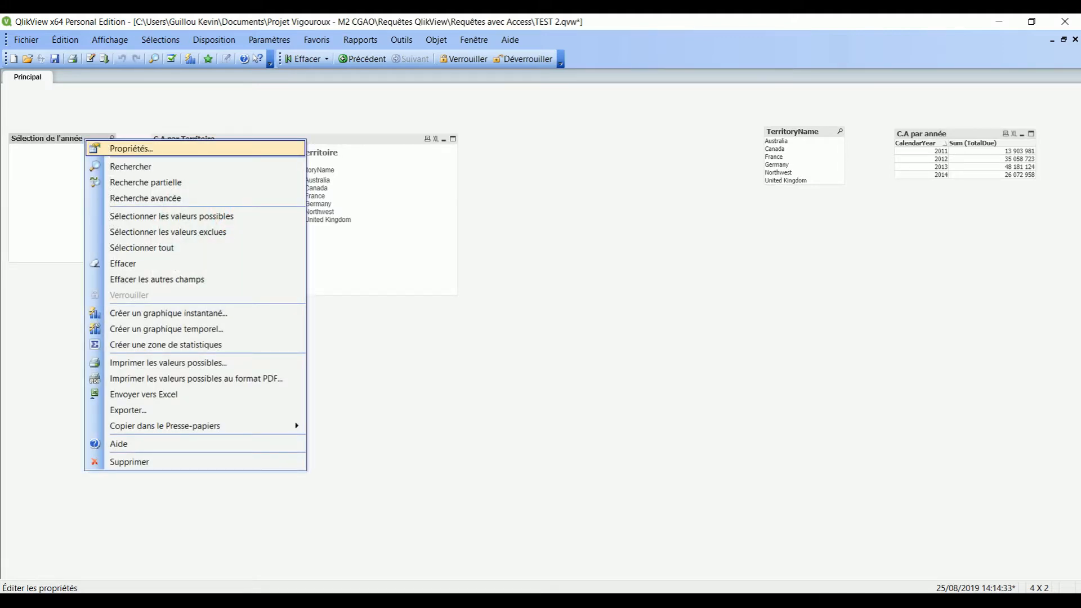
click(131, 149)
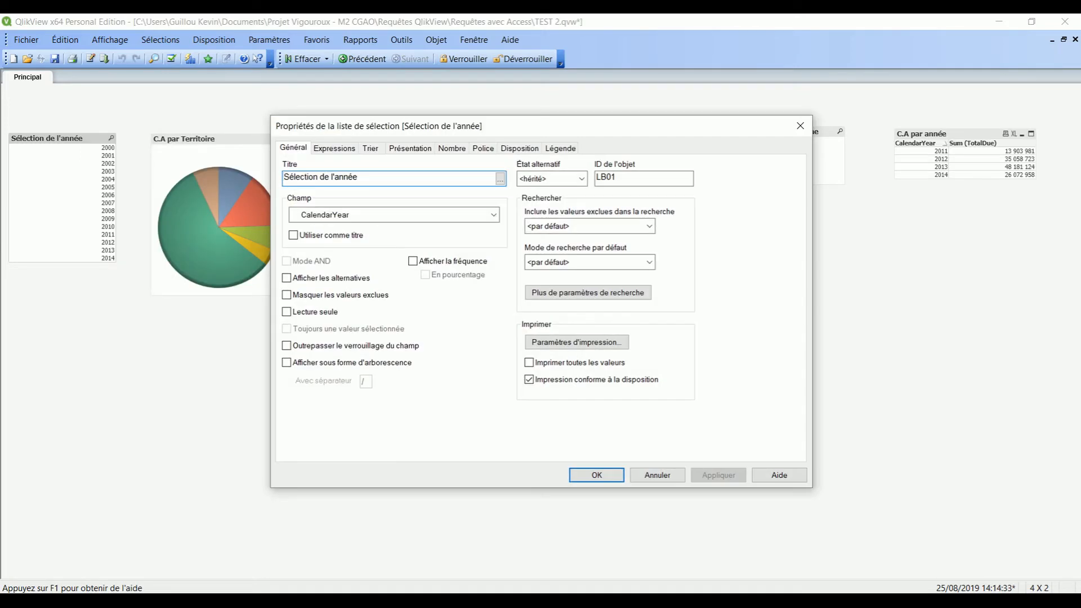
click(582, 178)
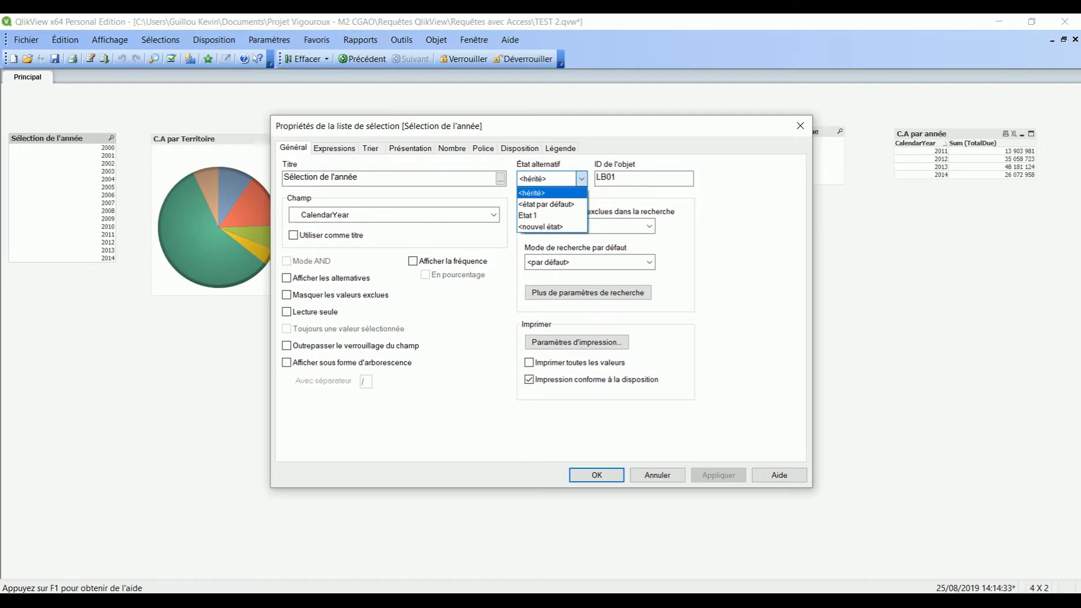
key(Return)
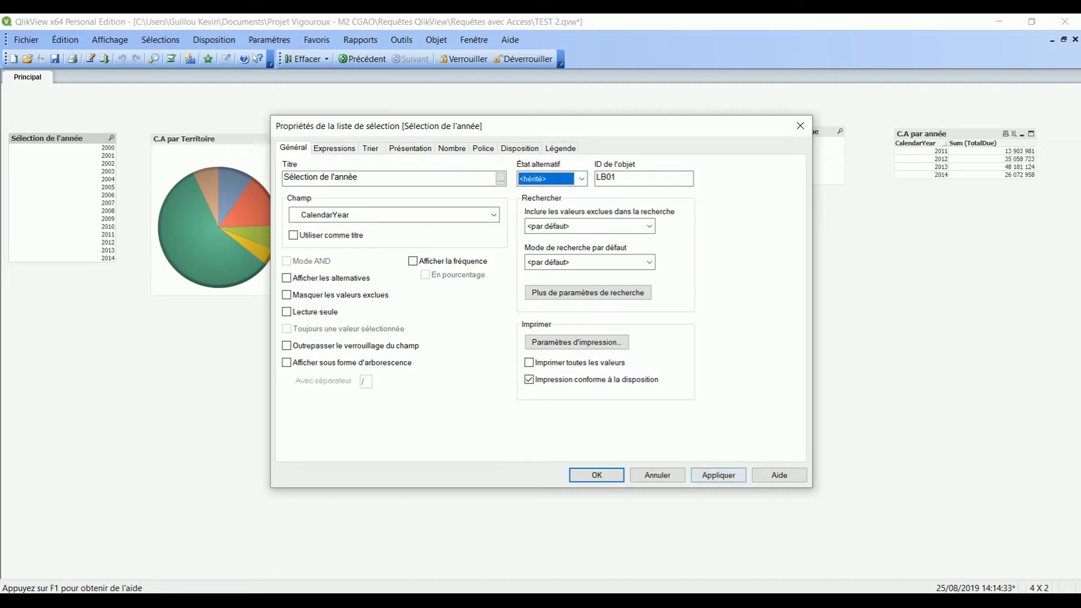
click(726, 475)
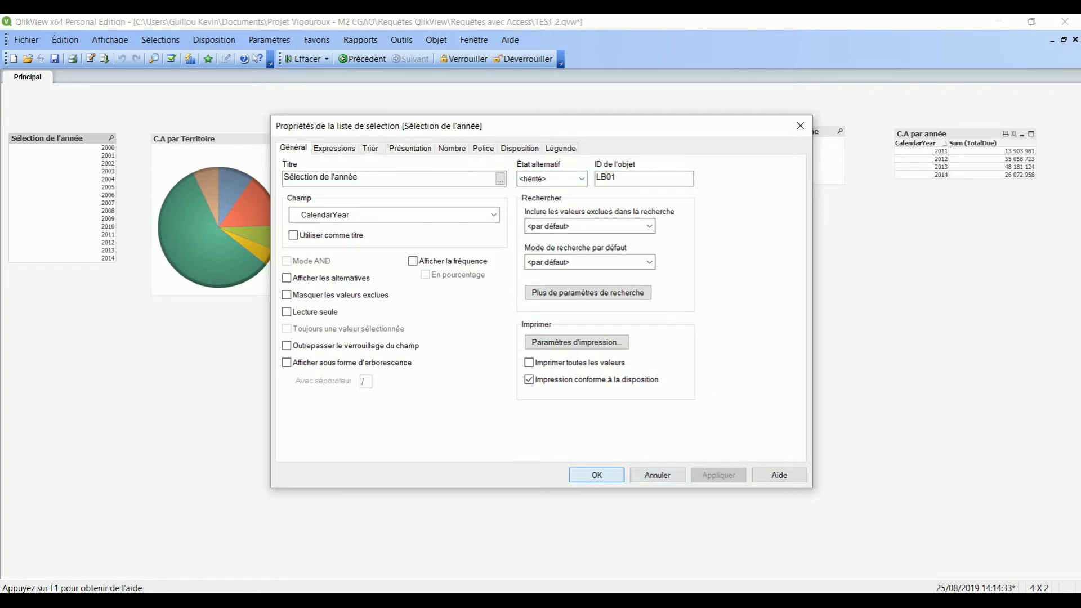
key(Return)
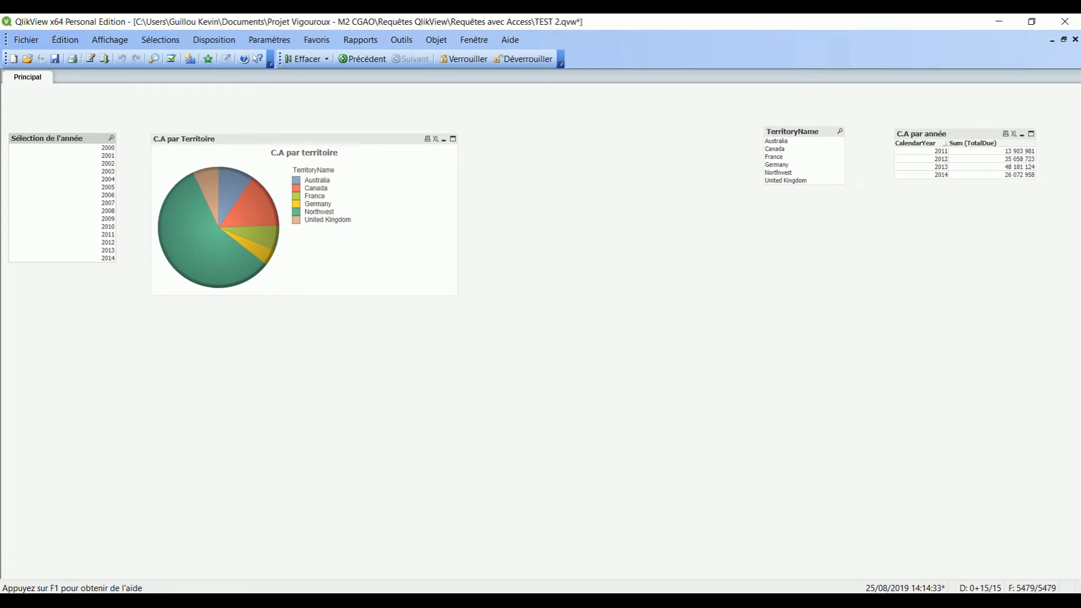
Keep the alternate state of the "C.A par Territoire" pie chart on <hérité> and apply its properties.
right_click(330, 140)
click(351, 149)
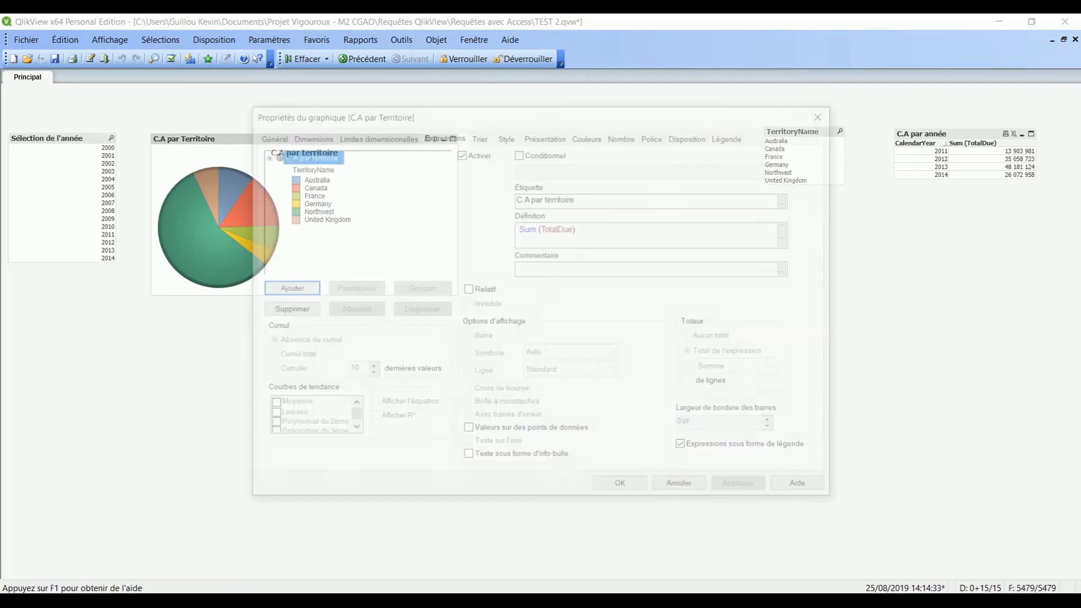
click(267, 135)
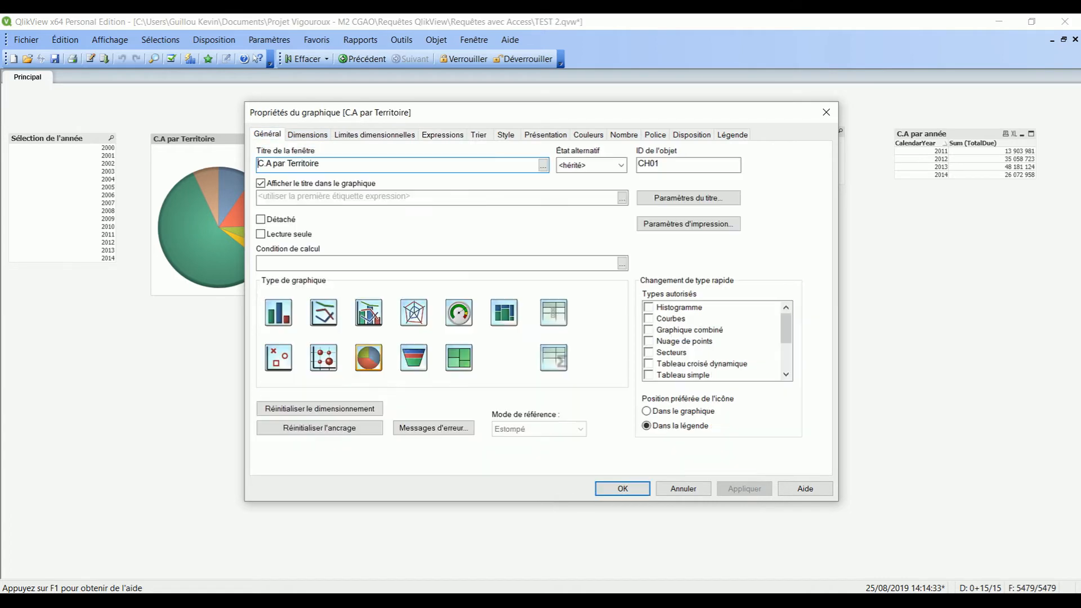
click(621, 165)
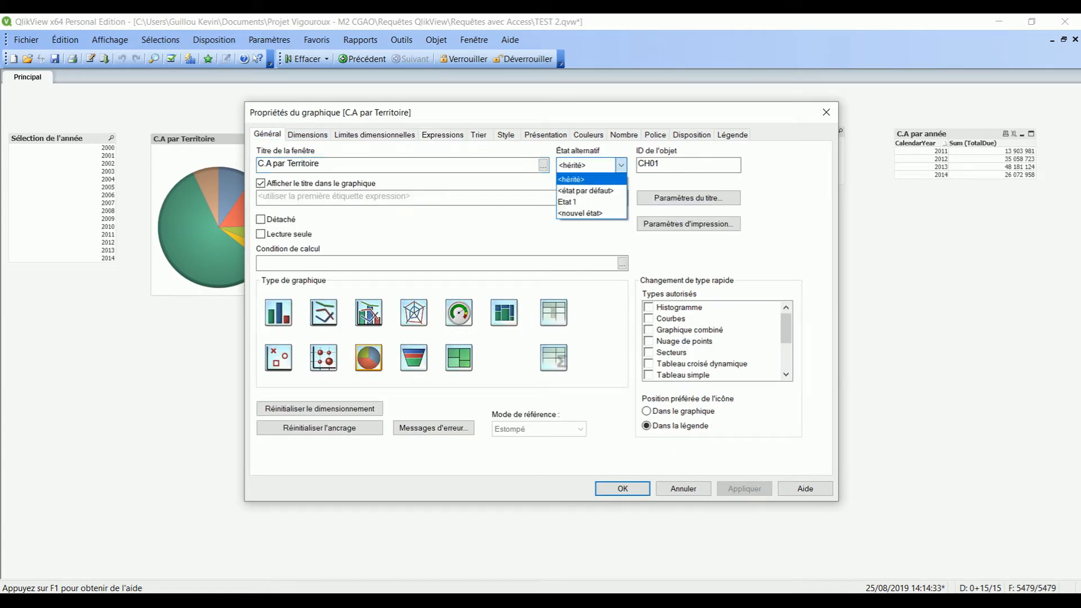
click(621, 165)
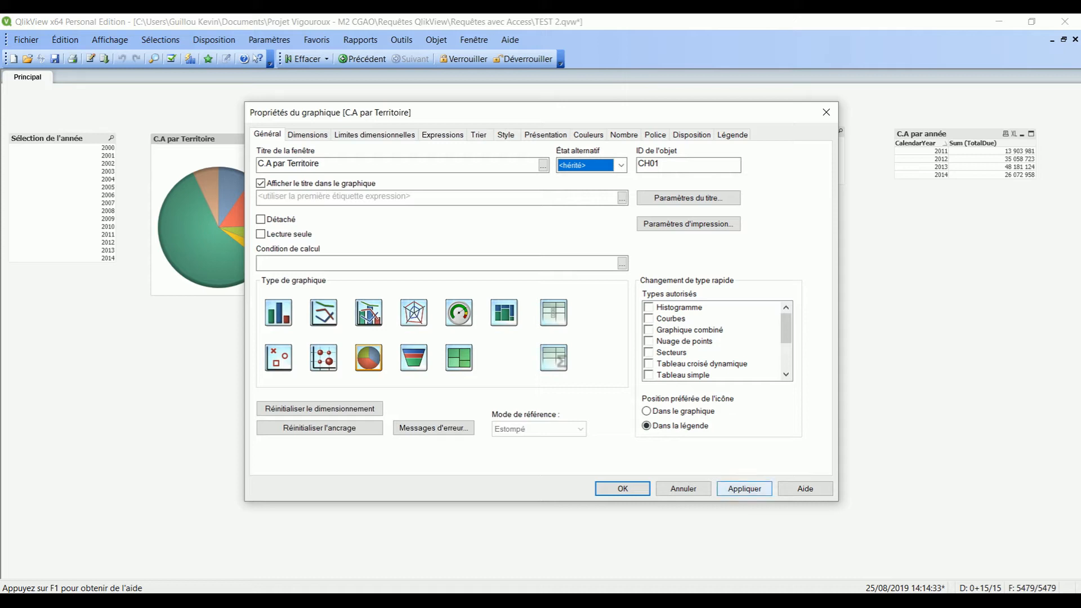
click(744, 488)
click(623, 488)
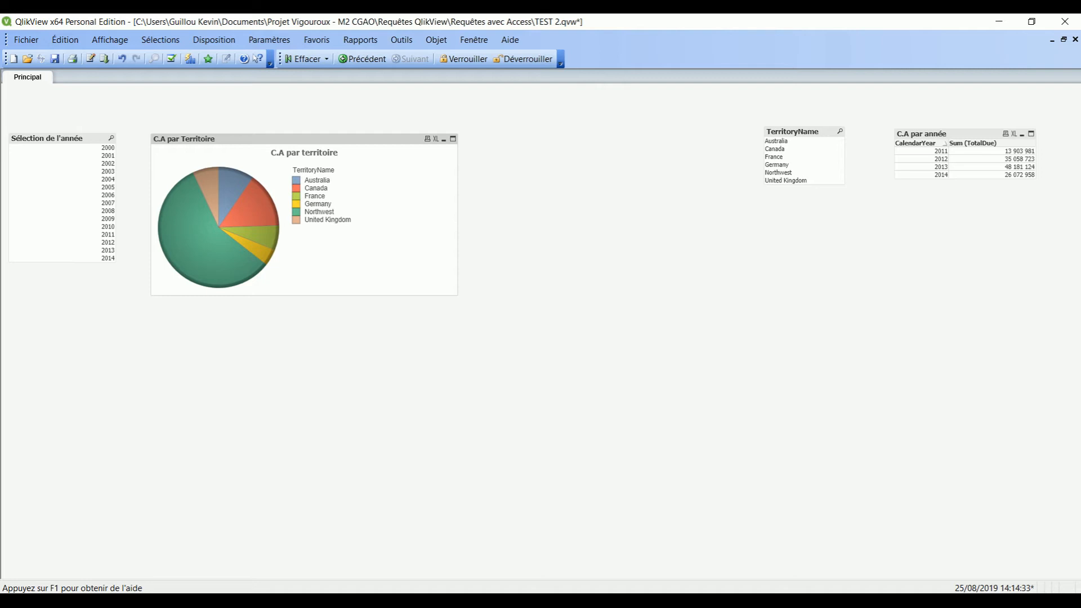
Test the year filter by selecting and clearing 2012 twice in "Sélection de l'année", comparing the pie chart with the yearly table.
click(107, 242)
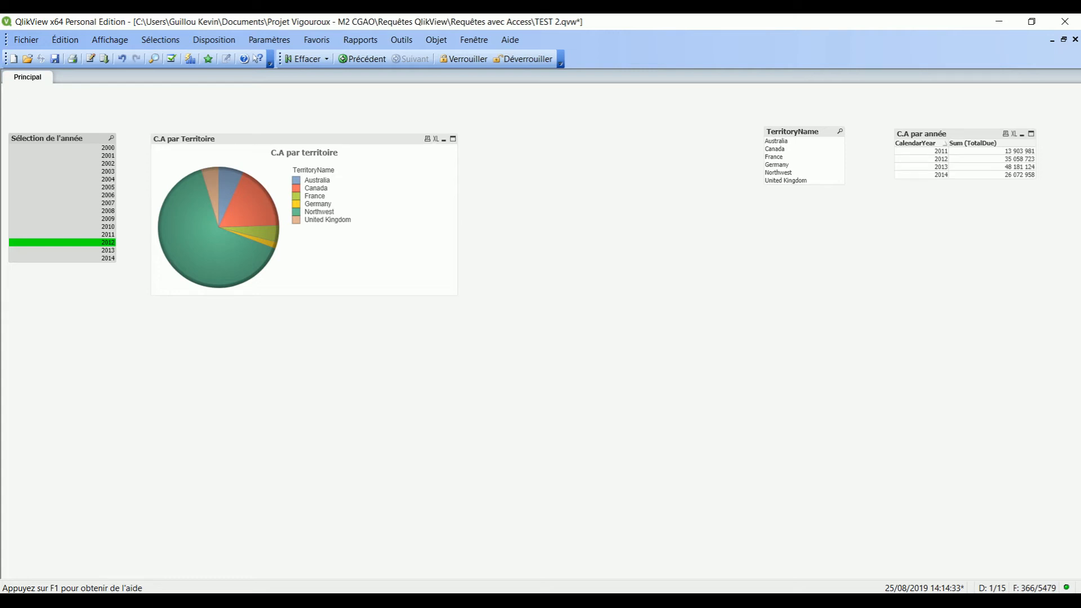
click(107, 242)
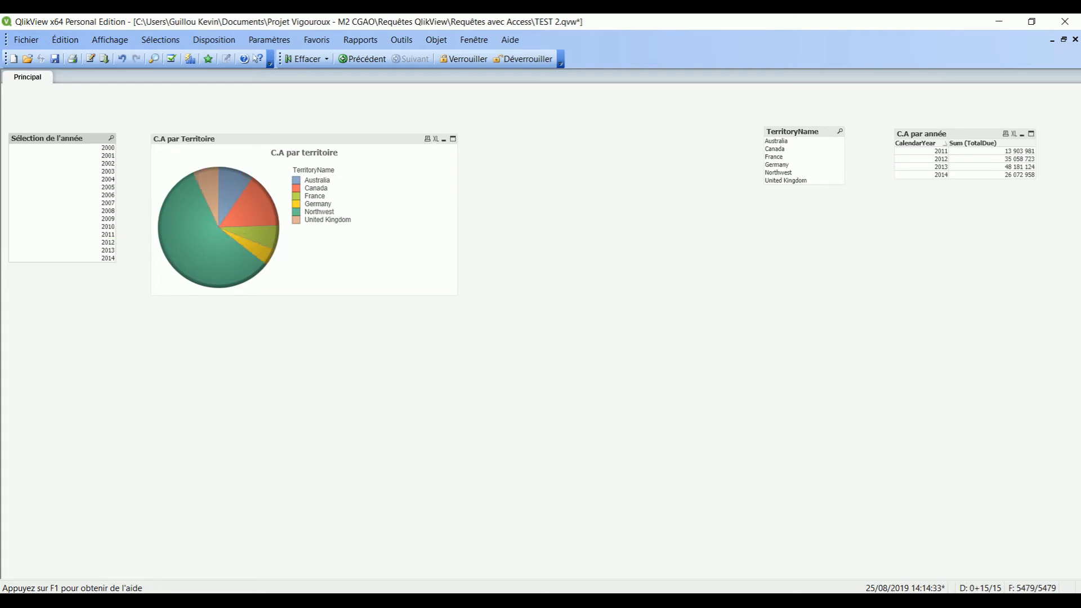
click(106, 242)
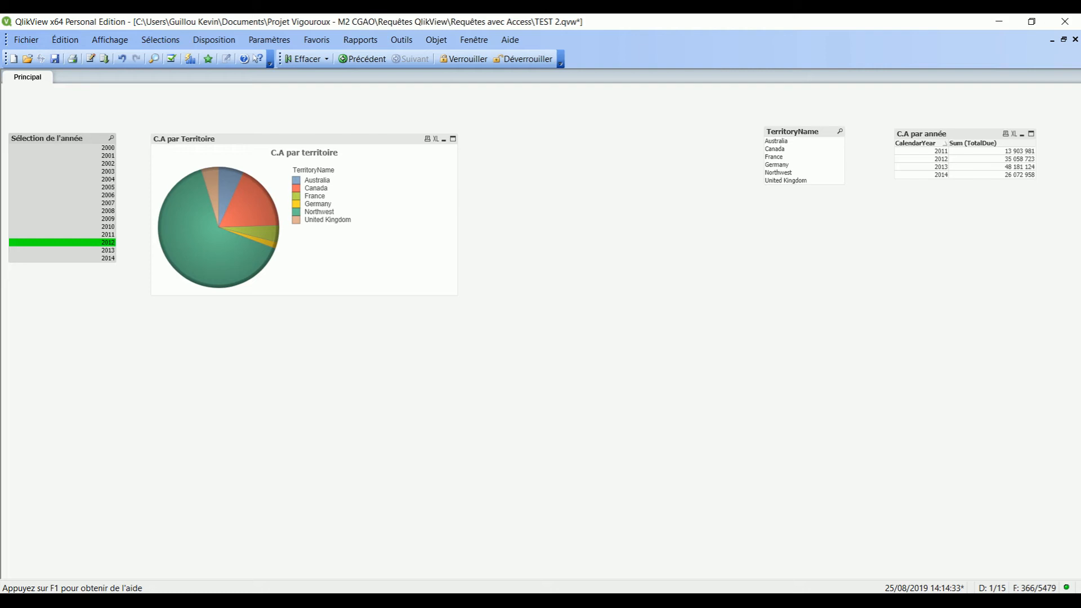
click(107, 243)
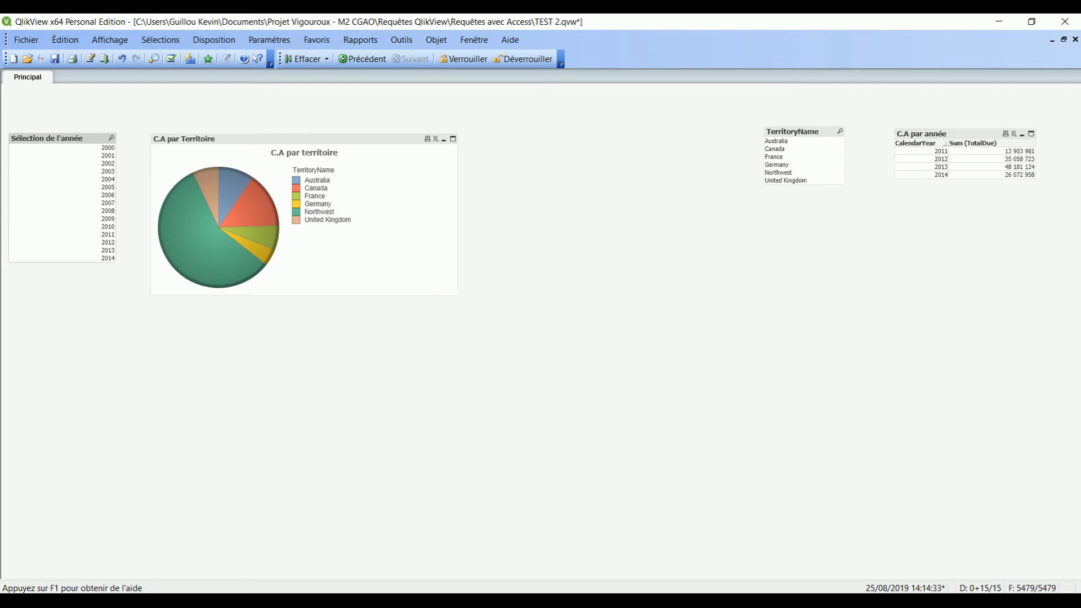
Test the territory filter by selecting and clearing France twice in TerritoryName, comparing the "C.A par année" table with the pie chart.
click(774, 157)
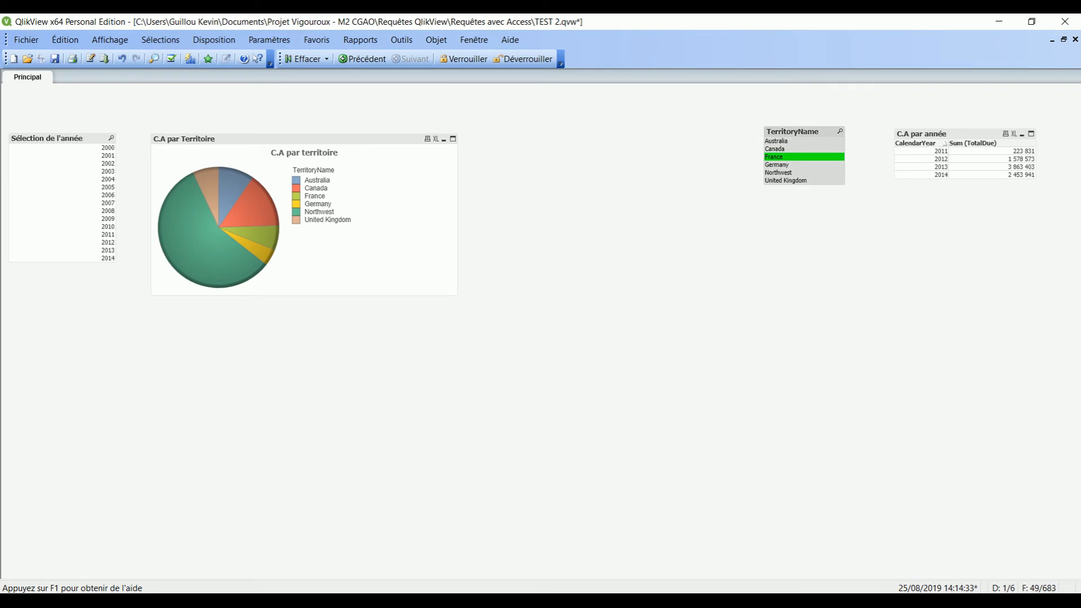
click(774, 157)
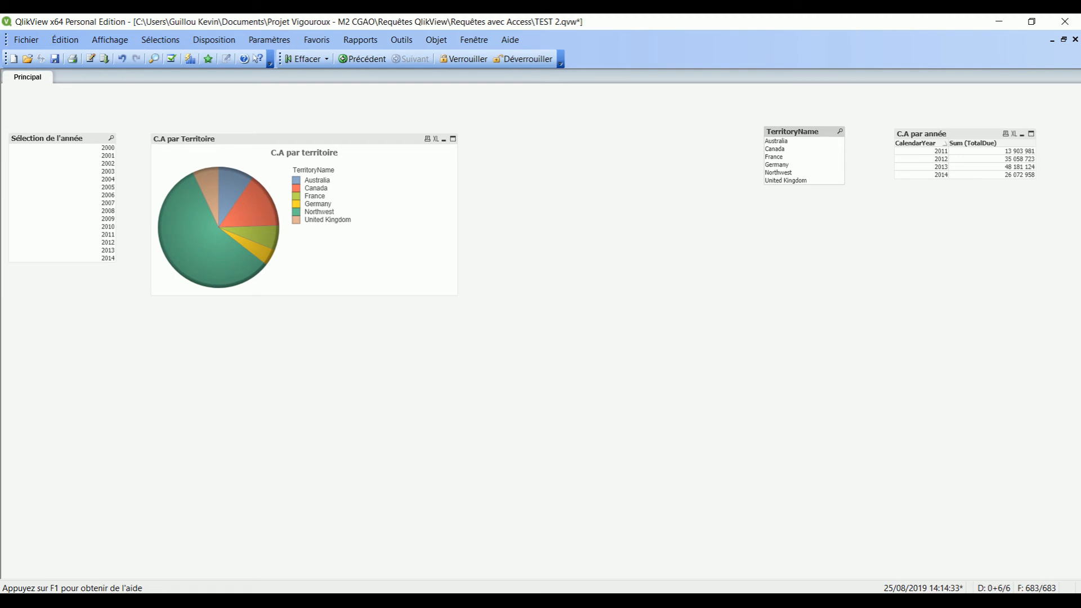
click(774, 157)
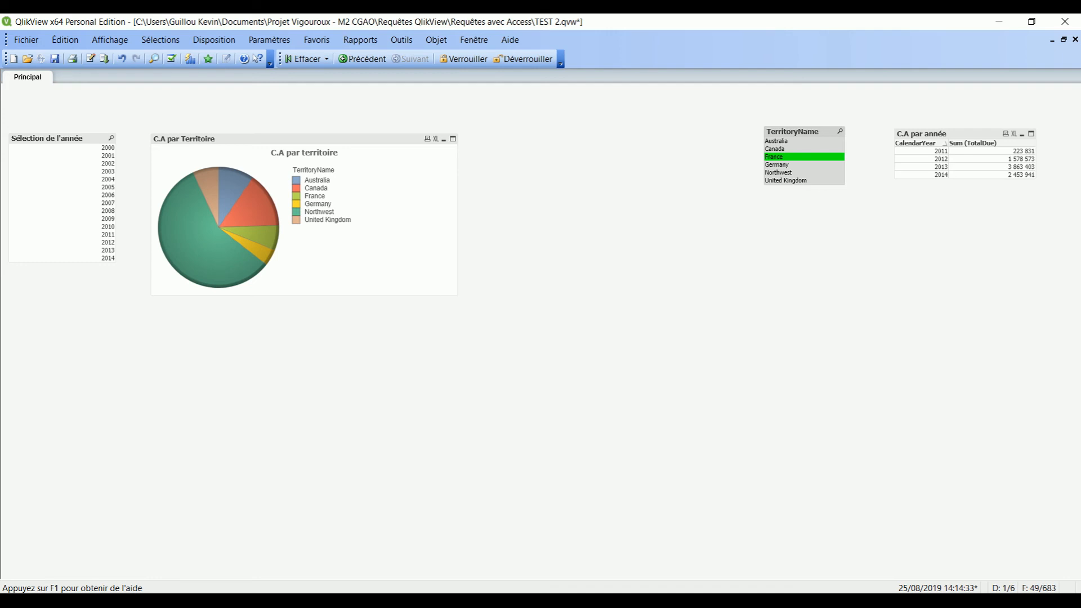
click(774, 157)
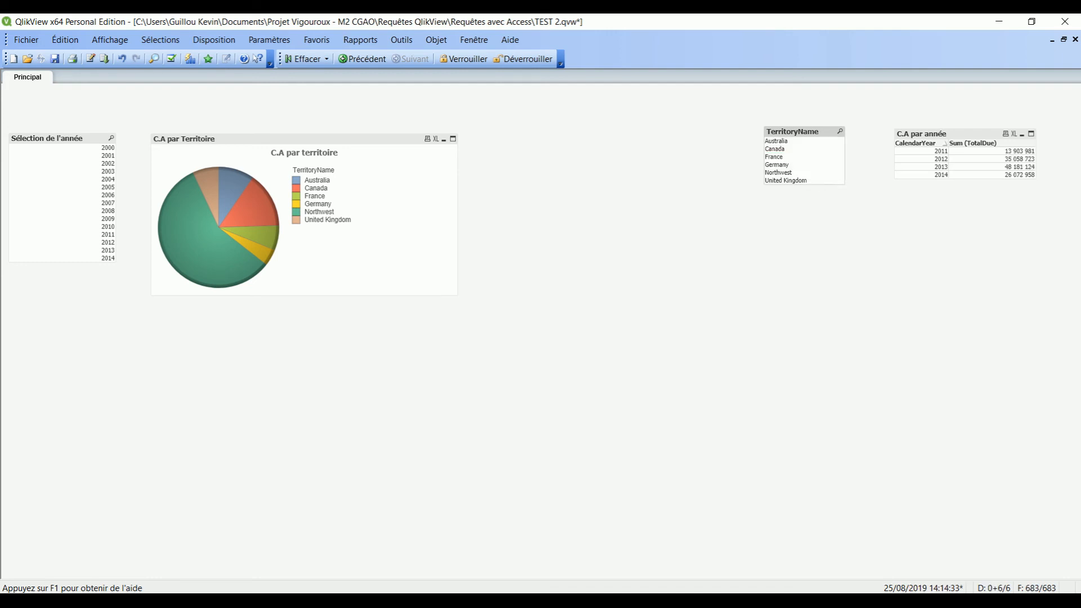